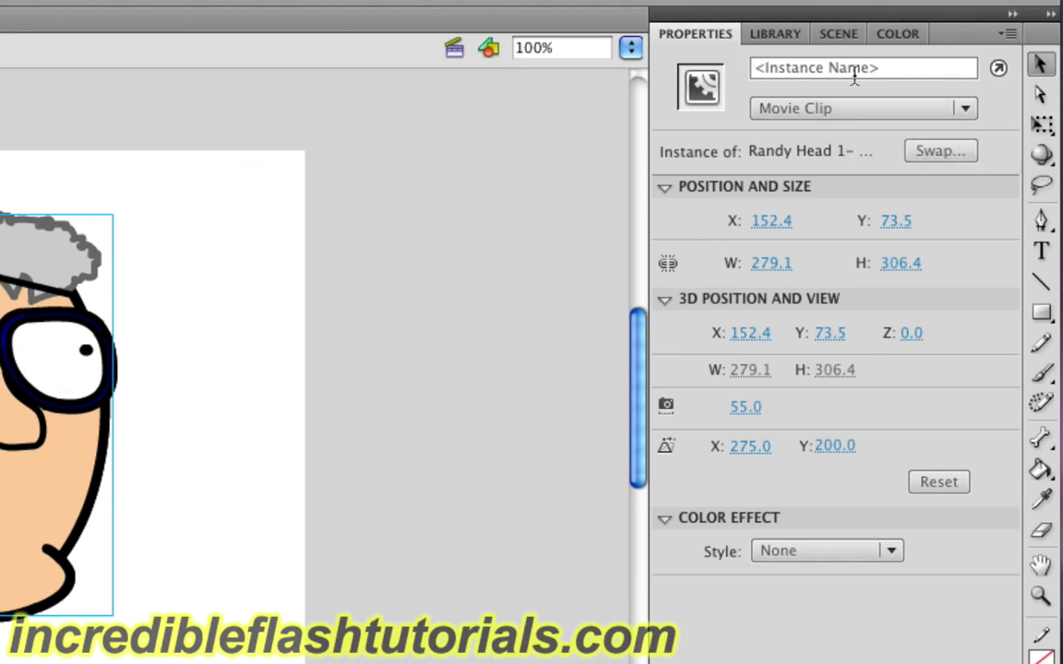
# Keep the head symbol's Movie Clip behaviour and reselect the head instance to show its empty Filters list
pyautogui.click(960, 111)
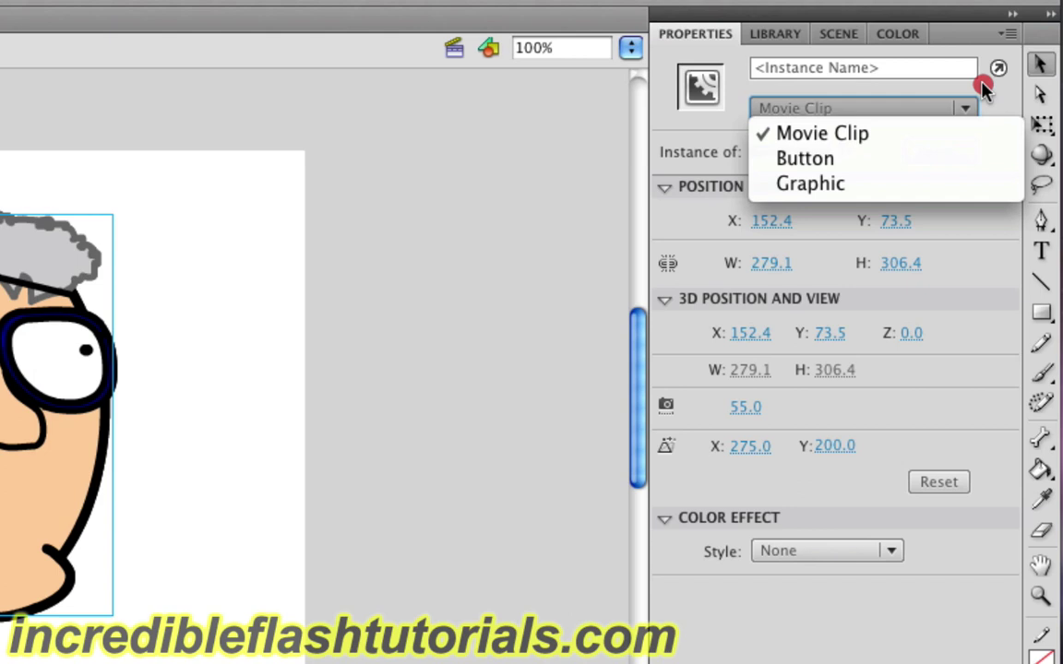
pyautogui.click(986, 84)
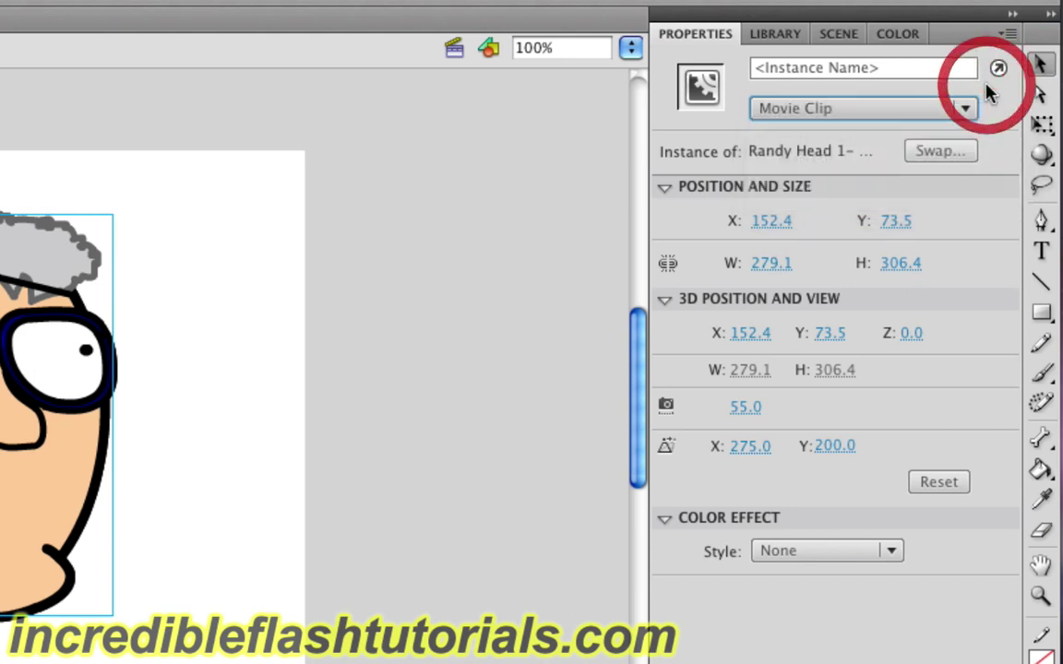
pyautogui.click(466, 378)
pyautogui.hotkey('ctrl', 'a')
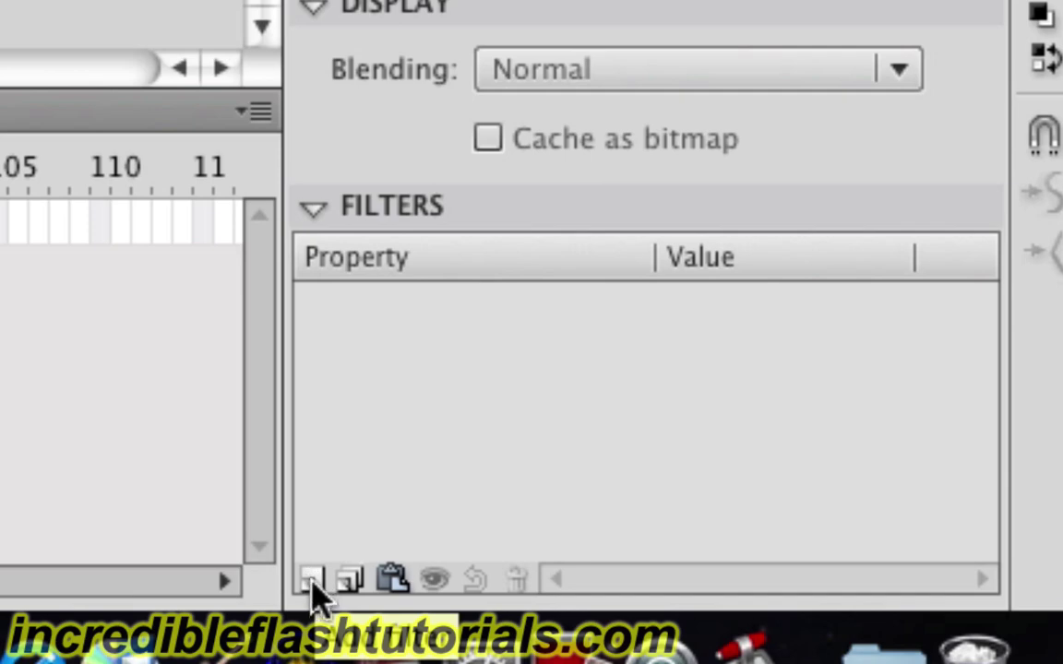
# Add a Blur filter to the head (5 px X and Y) and set its quality to High
pyautogui.click(312, 581)
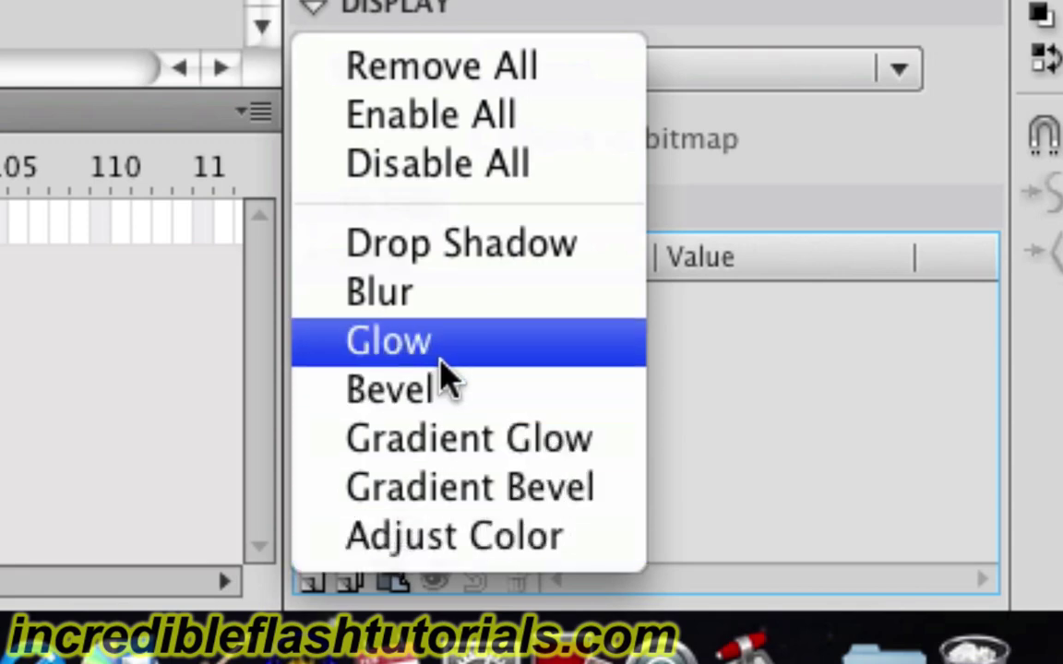
pyautogui.click(439, 309)
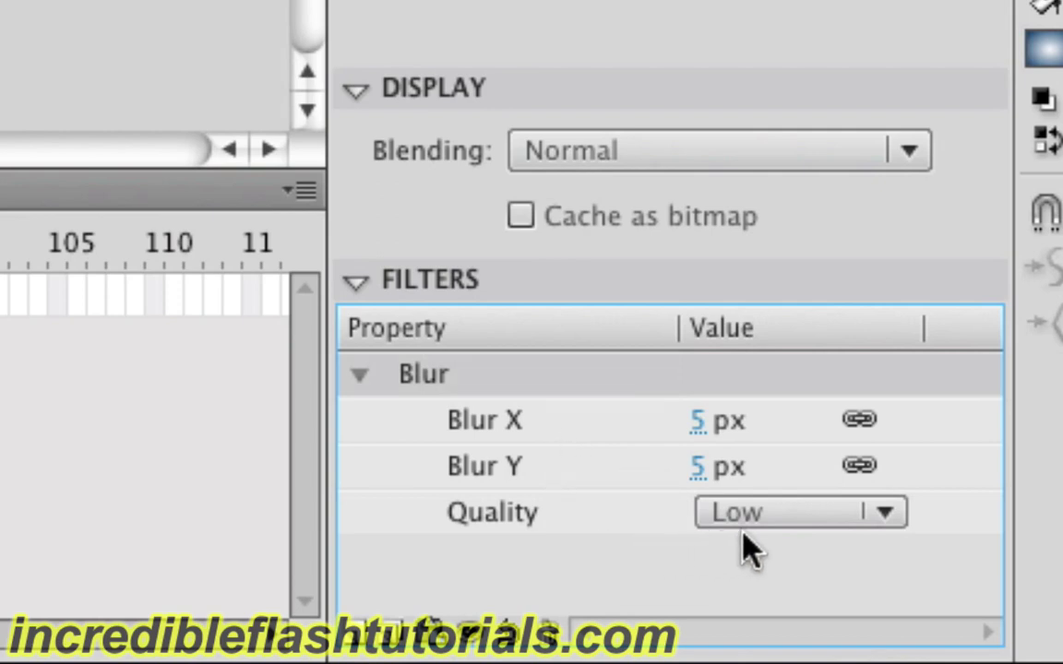
pyautogui.click(800, 507)
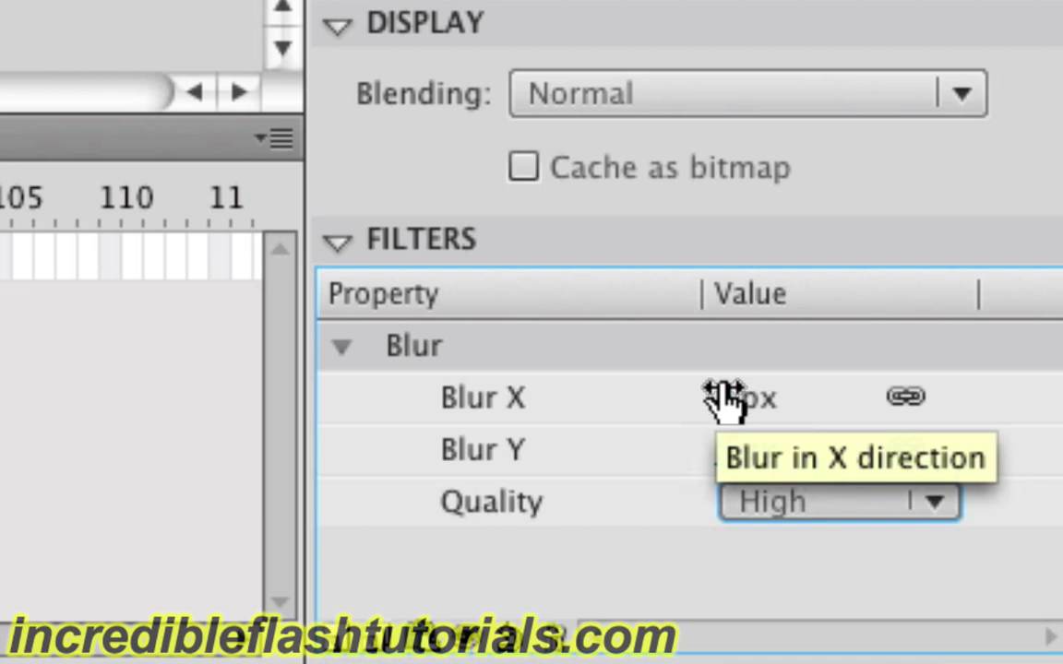
# Try a heavier head blur of 13 then 27 px, then reset Blur X and Y to 0
pyautogui.click(725, 398)
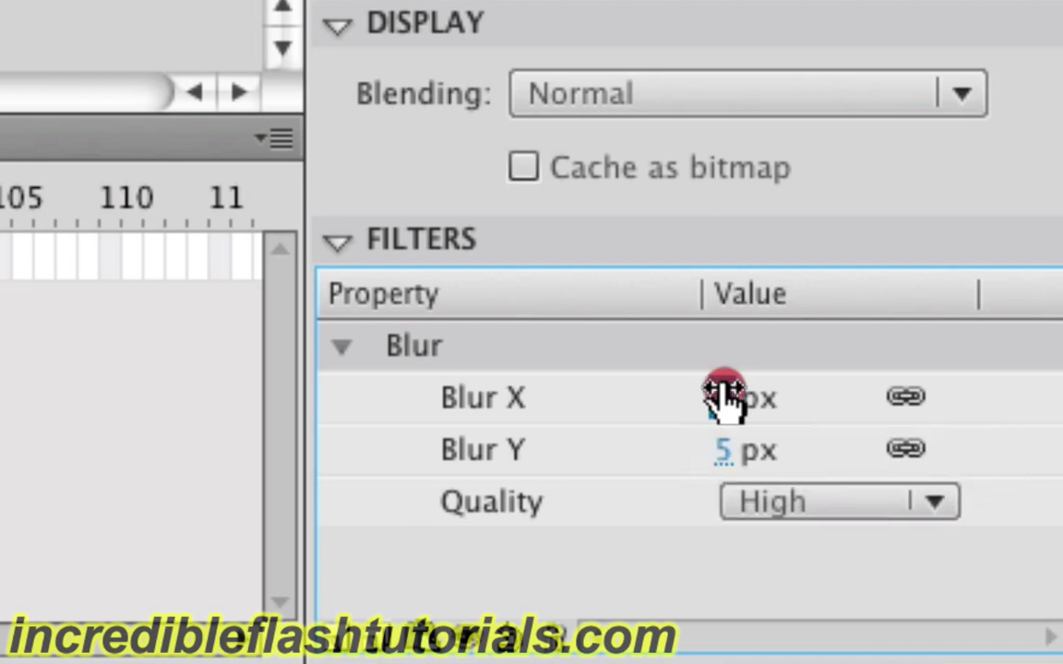
pyautogui.moveTo(724, 398); pyautogui.dragTo(757, 396)
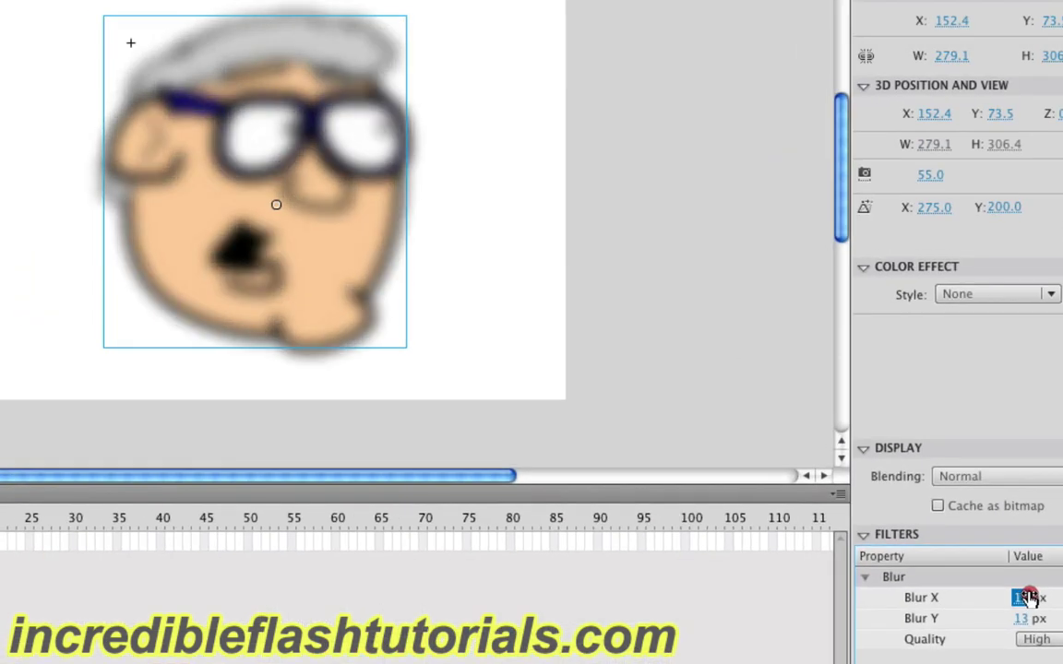
pyautogui.moveTo(1029, 597); pyautogui.dragTo(985, 598)
pyautogui.click(1004, 598)
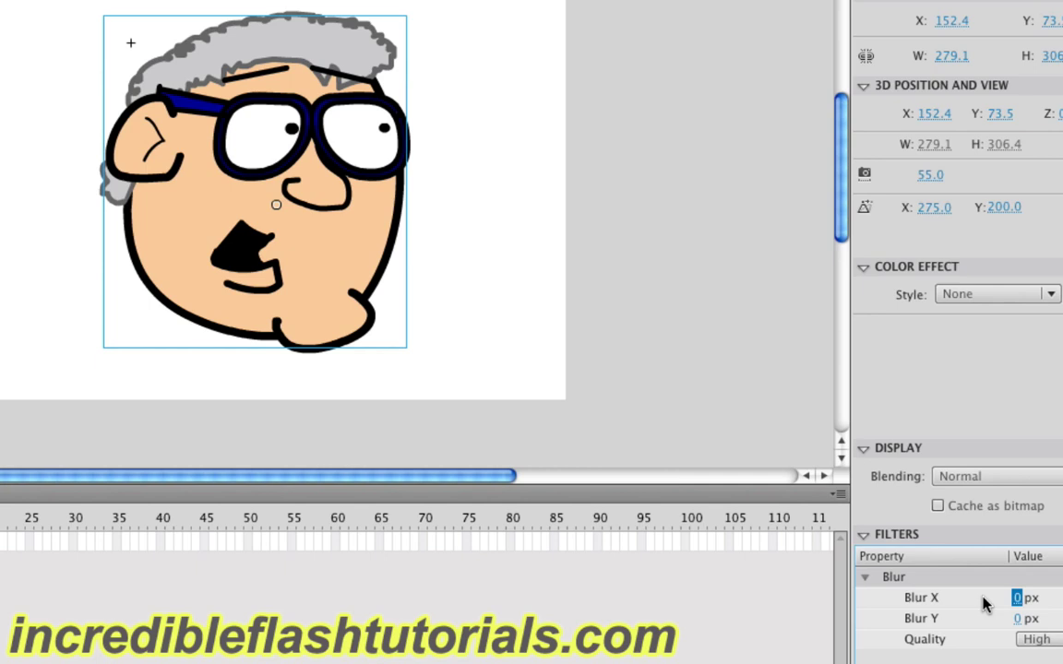
pyautogui.click(983, 602)
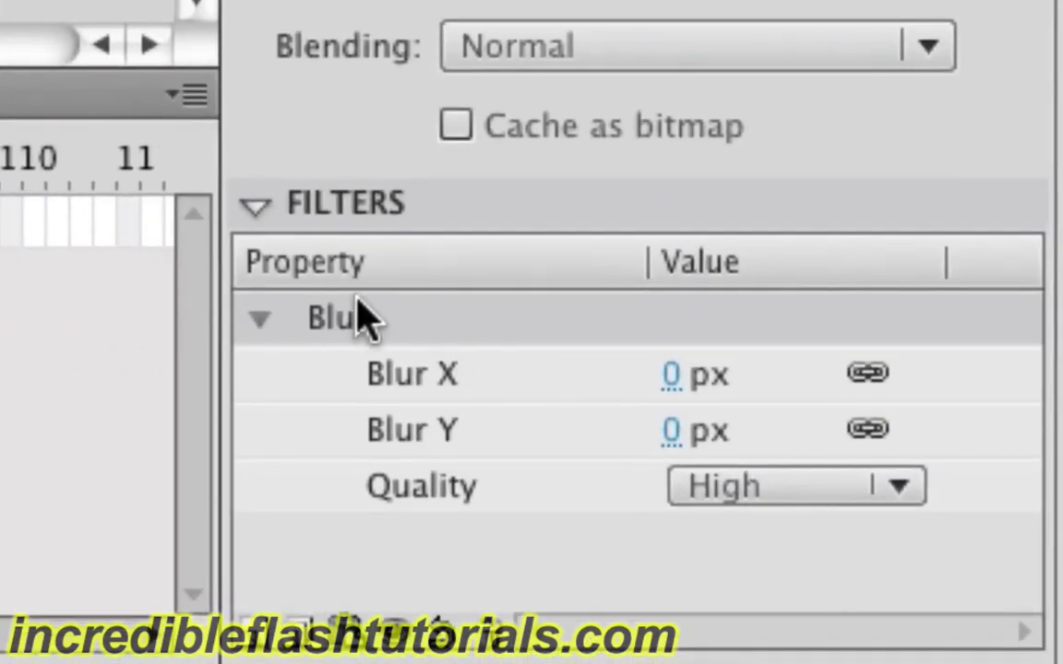
# Delete the Blur filter and add a Drop Shadow filter to the head
pyautogui.click(904, 575)
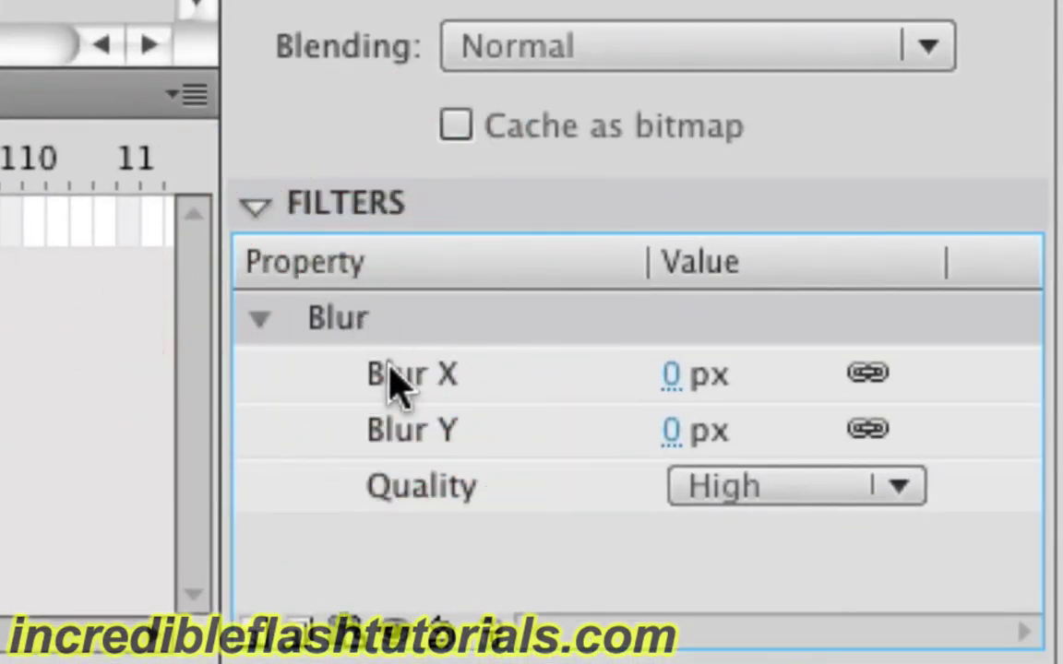
pyautogui.click(497, 637)
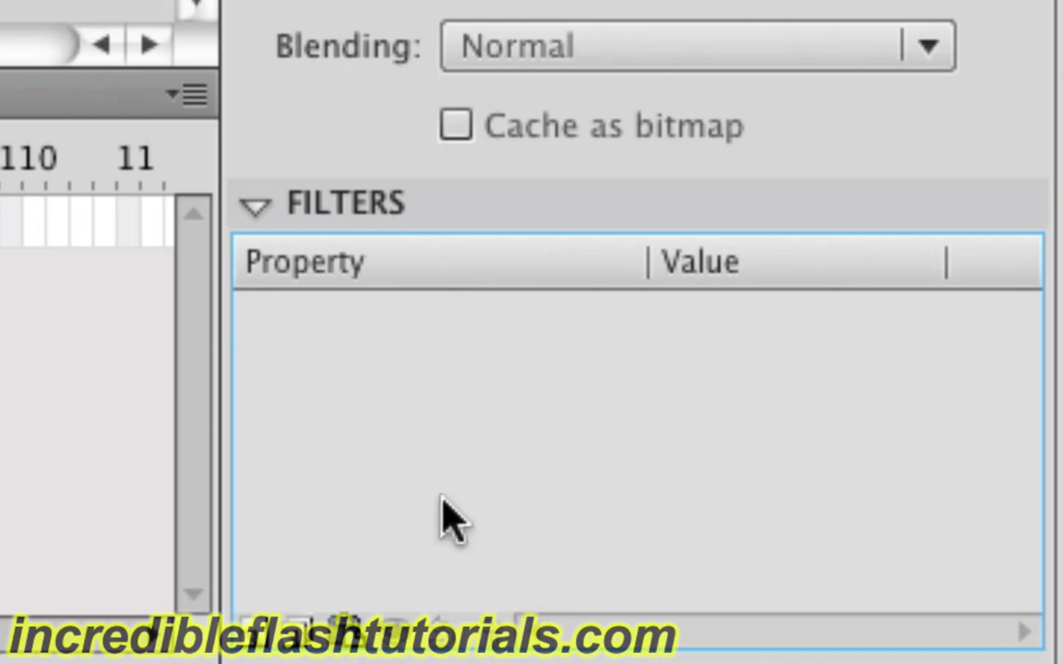
pyautogui.click(265, 646)
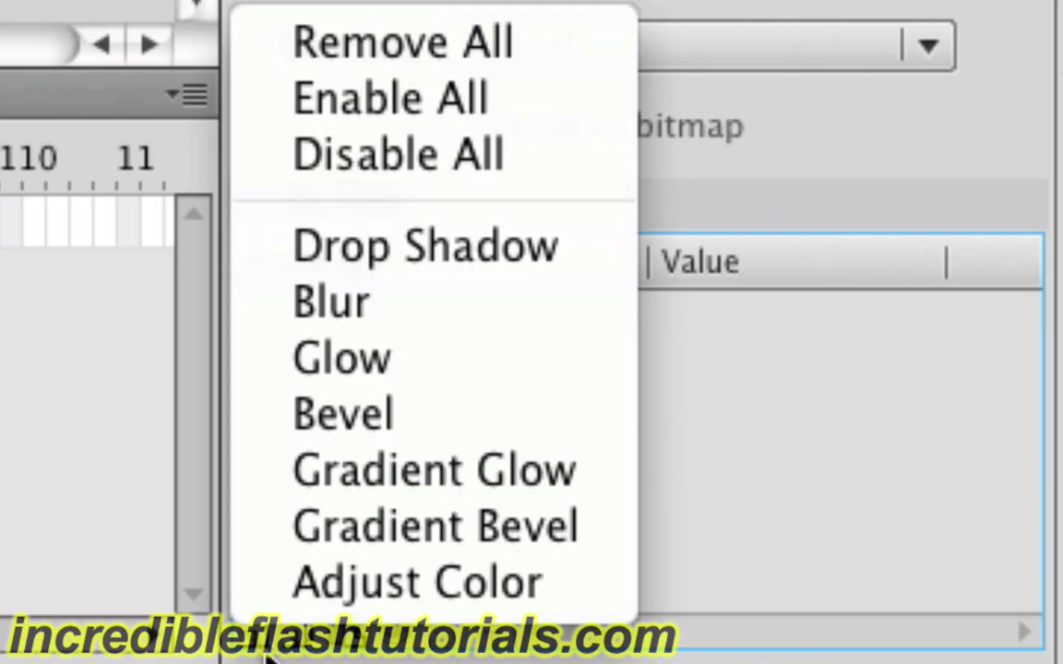
pyautogui.click(474, 270)
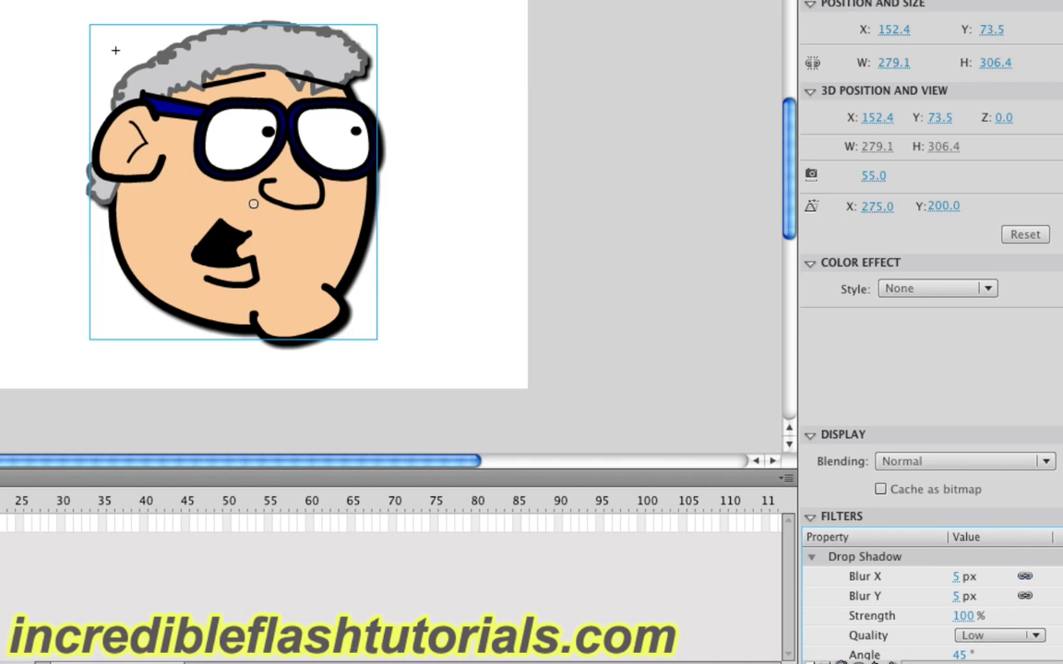
# Set the drop shadow quality to High and increase its blur for a wider, softer shadow
pyautogui.click(1034, 636)
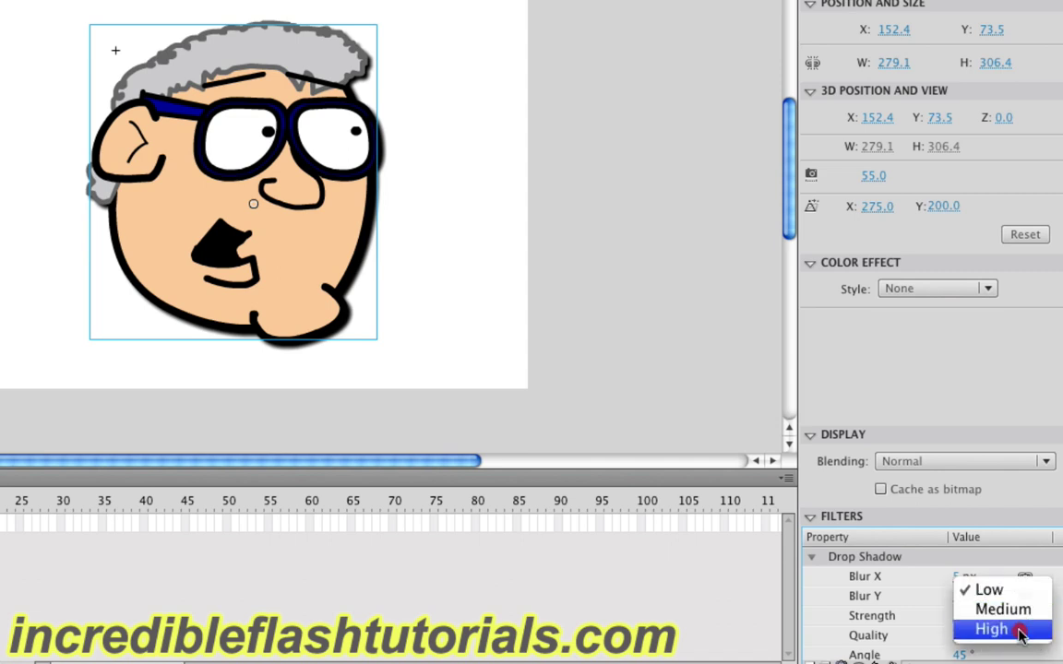
pyautogui.click(1021, 632)
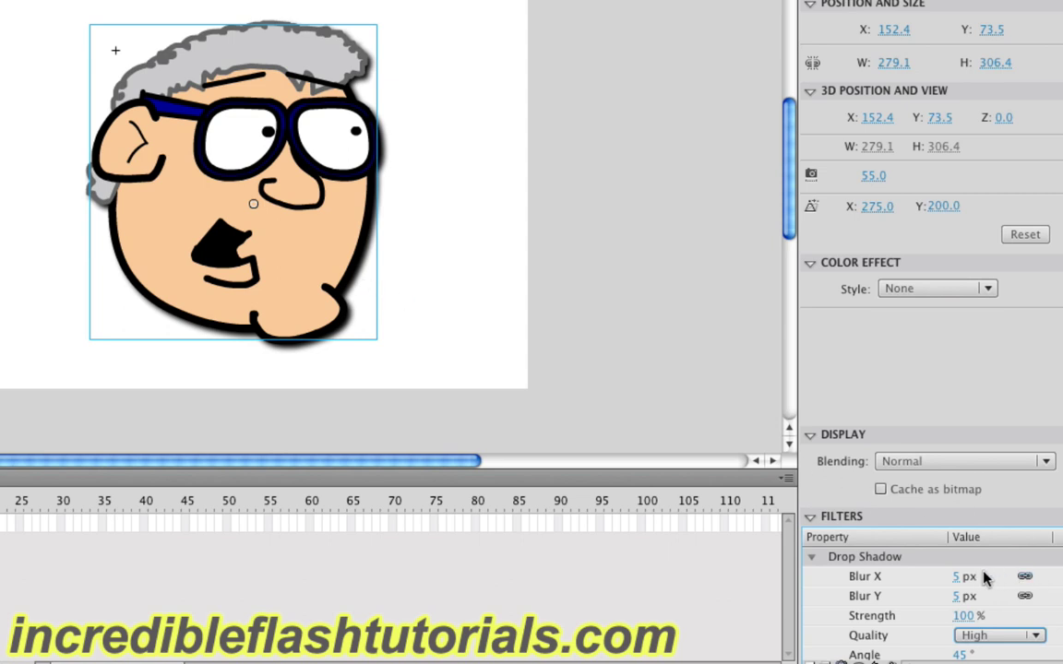
pyautogui.moveTo(960, 575)
pyautogui.mouseDown()
pyautogui.moveTo(995, 575)
pyautogui.moveTo(964, 578)
pyautogui.moveTo(974, 579)
pyautogui.mouseUp()
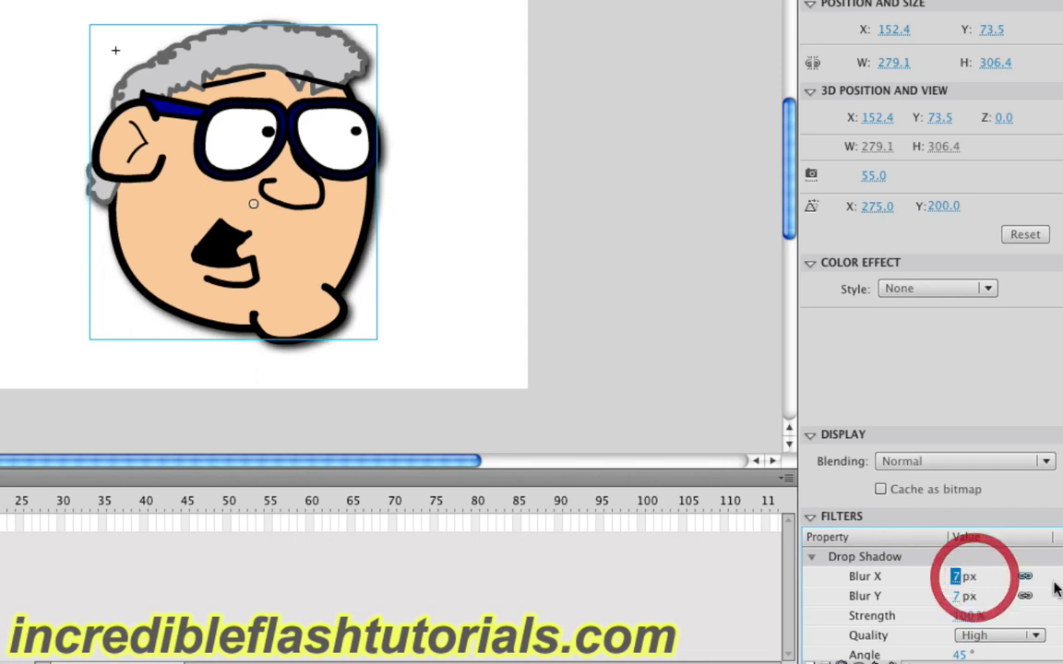
pyautogui.scroll(-3, 1051, 570)
pyautogui.scroll(-3, 1058, 624)
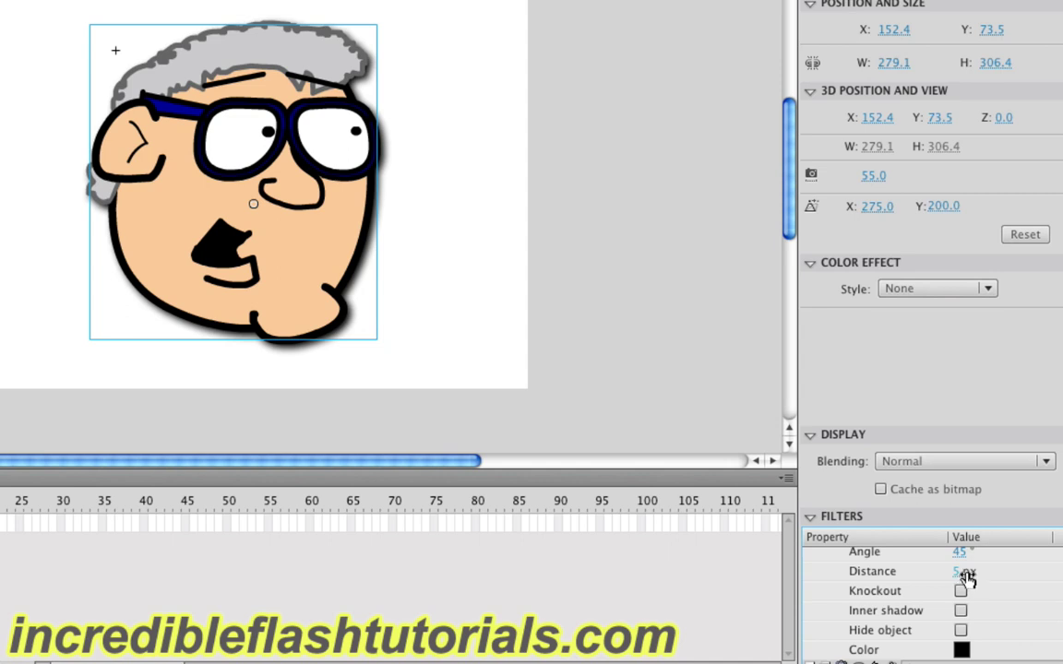
# Move the drop shadow to a 19 px distance at a 29° angle
pyautogui.click(962, 572)
pyautogui.moveTo(961, 572); pyautogui.dragTo(985, 577)
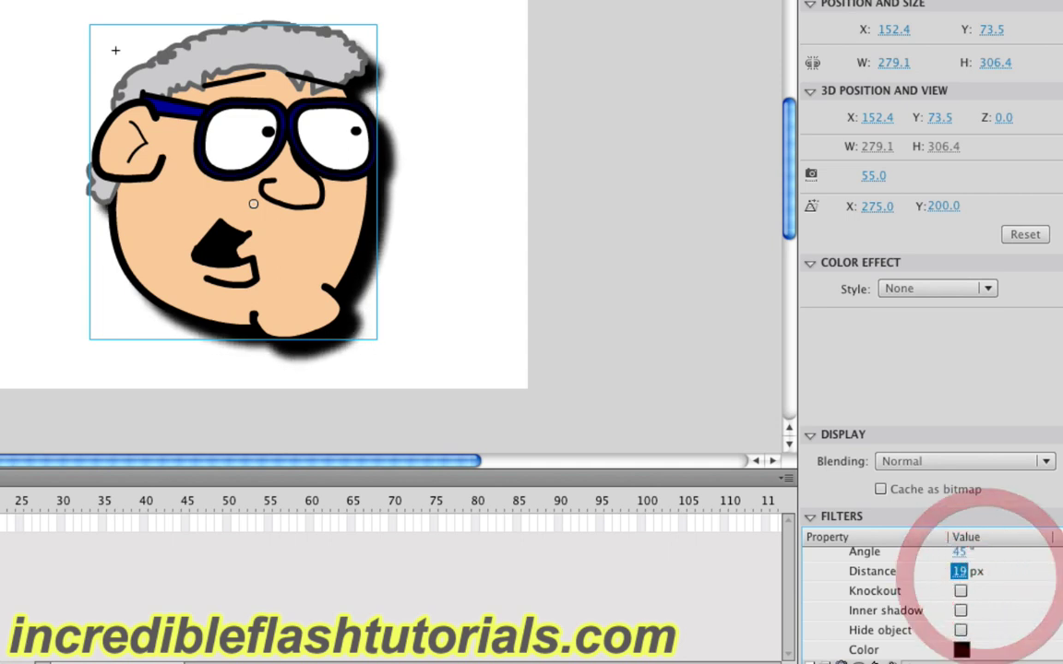
pyautogui.scroll(2, 923, 600)
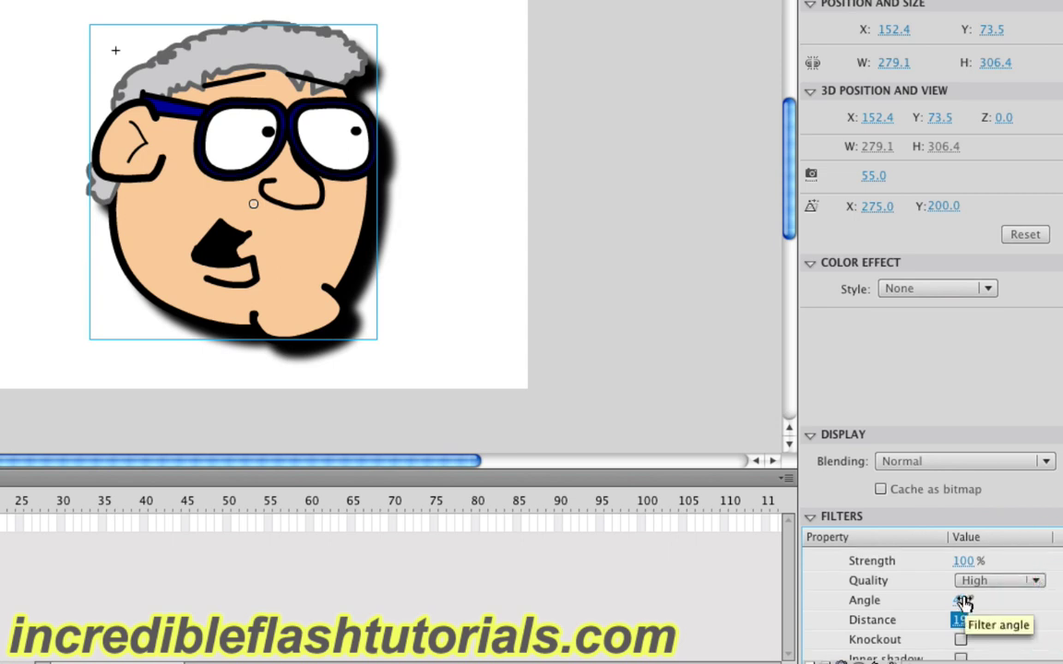
pyautogui.moveTo(964, 602)
pyautogui.mouseDown()
pyautogui.moveTo(1061, 601)
pyautogui.moveTo(869, 598)
pyautogui.moveTo(1062, 600)
pyautogui.moveTo(928, 601)
pyautogui.moveTo(976, 605)
pyautogui.moveTo(932, 606)
pyautogui.moveTo(961, 595)
pyautogui.mouseUp()
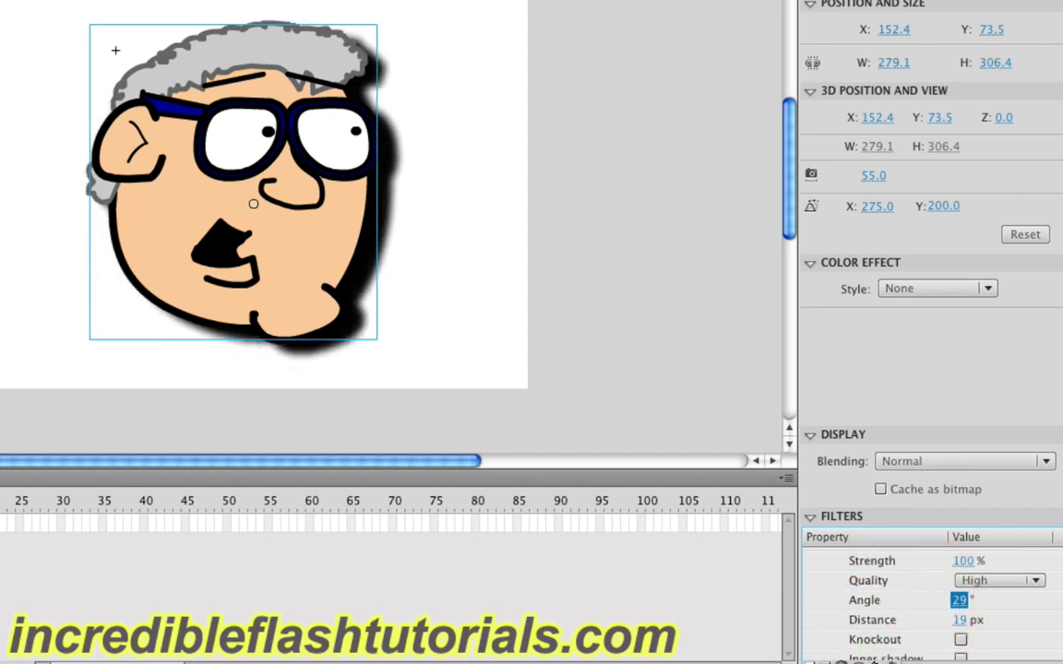
# Change the drop shadow colour to dark green (#006600)
pyautogui.scroll(-1, 923, 591)
pyautogui.scroll(-2, 922, 590)
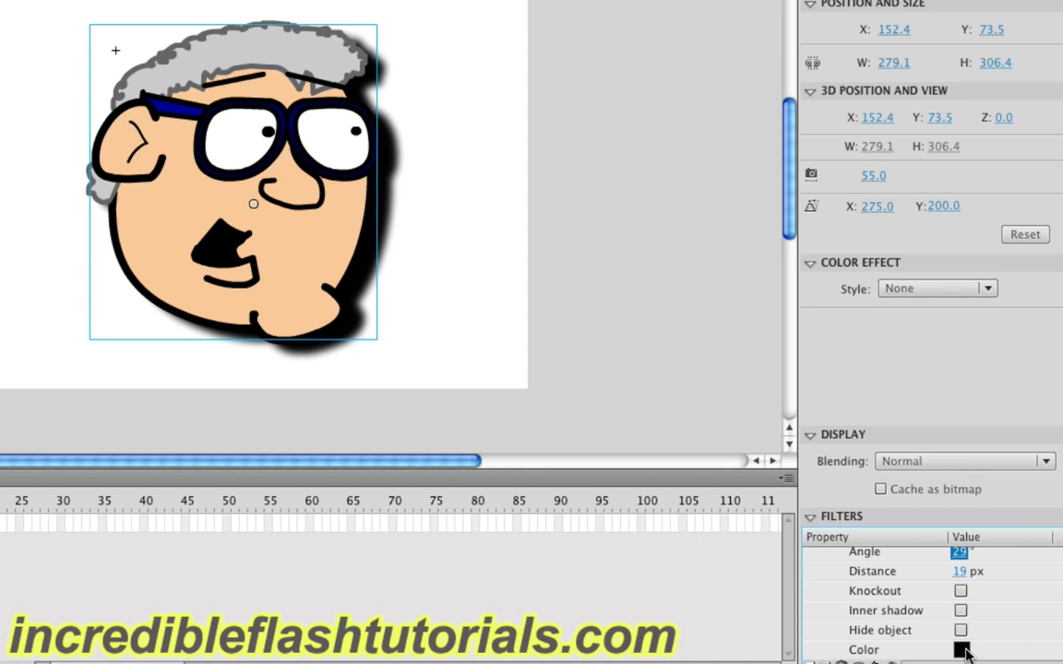
pyautogui.click(962, 652)
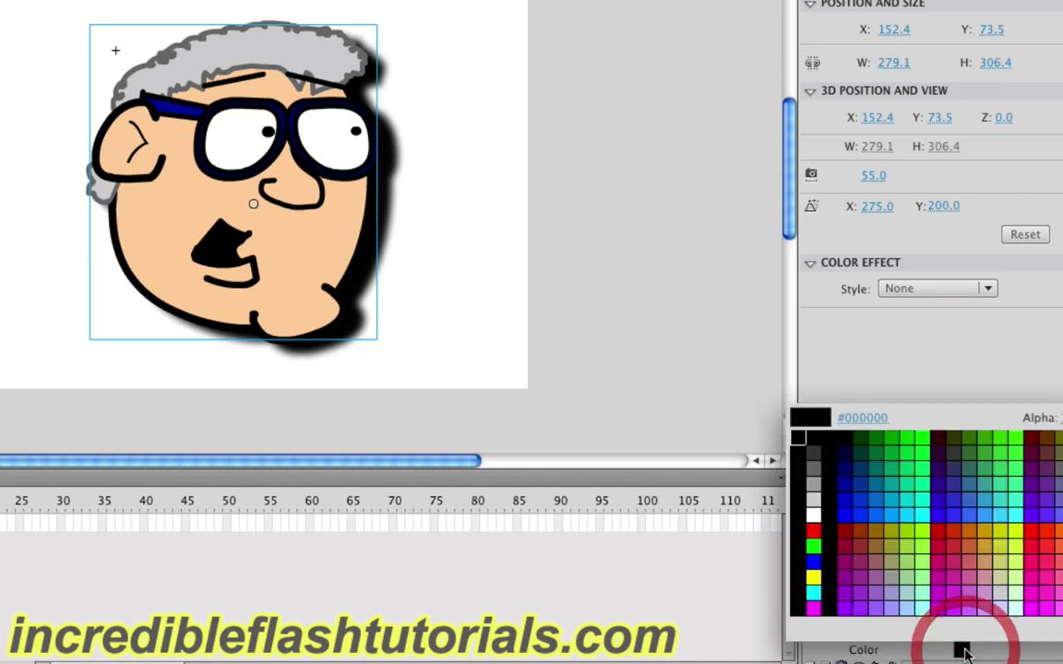
pyautogui.click(873, 436)
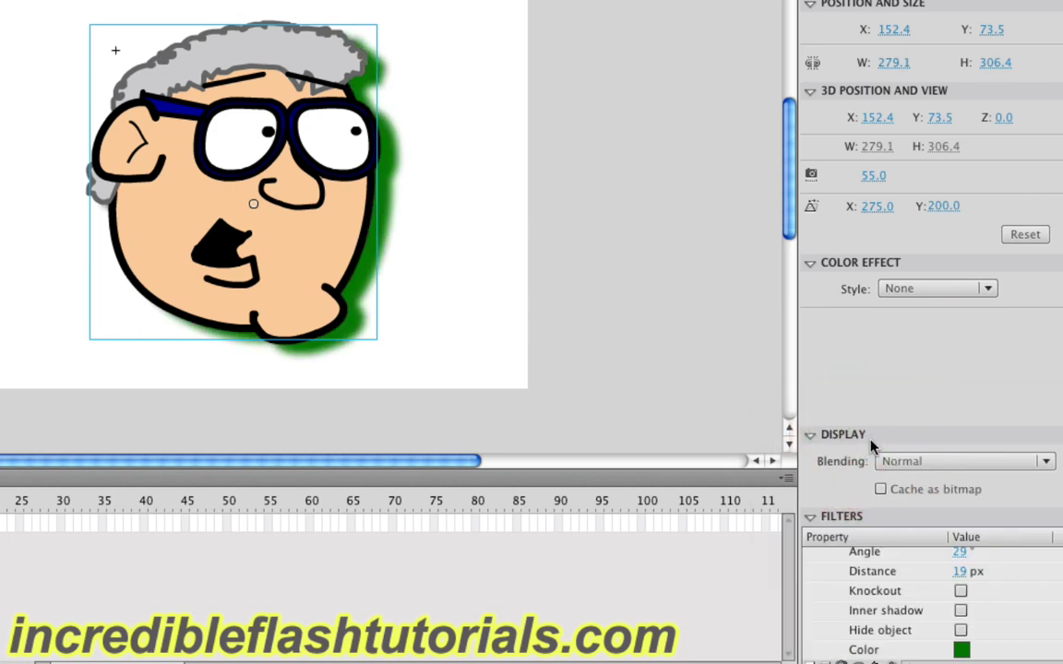
pyautogui.click(961, 592)
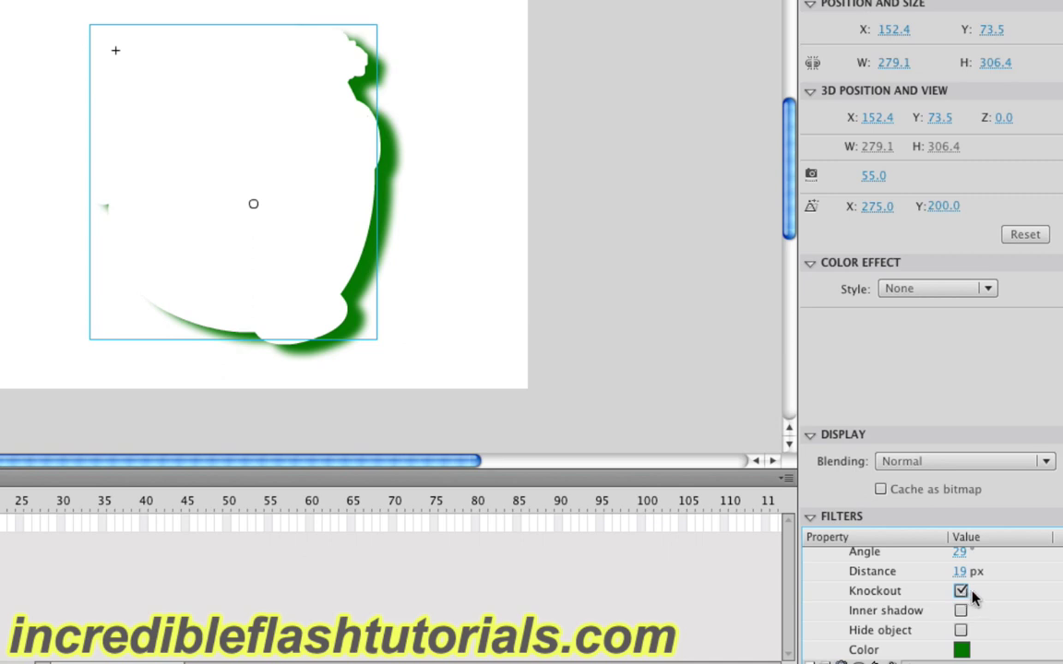
pyautogui.click(962, 591)
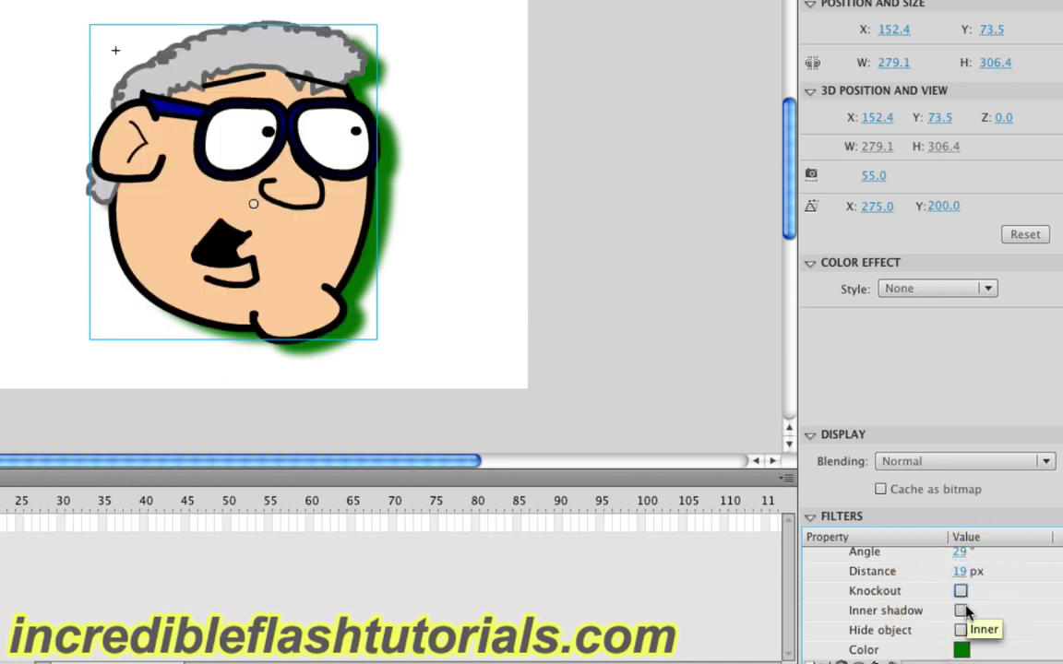
pyautogui.click(962, 610)
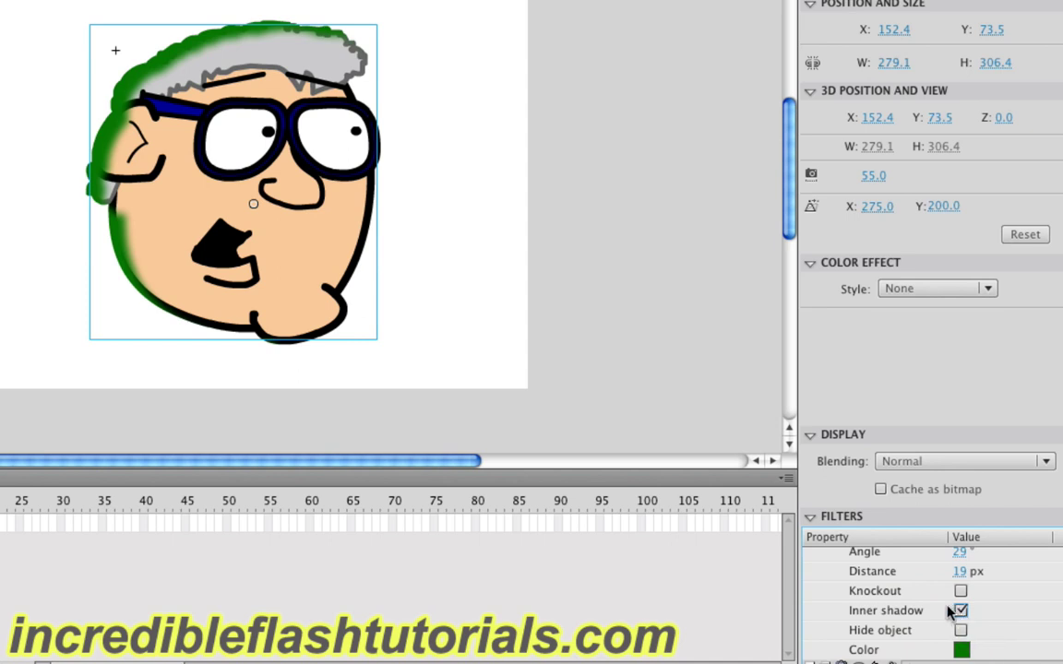
pyautogui.click(961, 611)
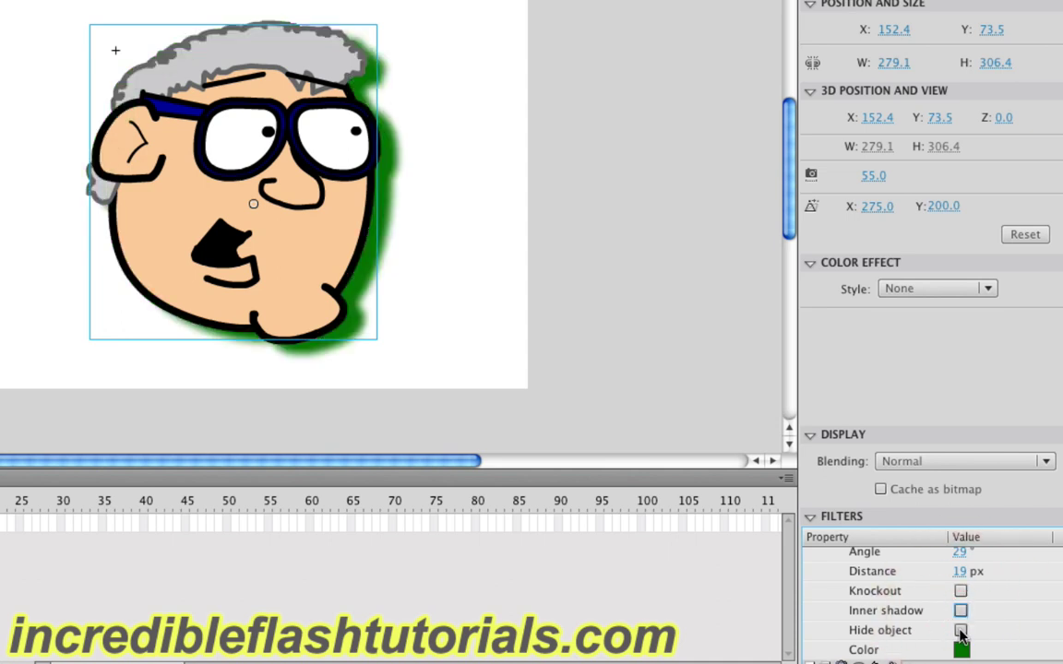
pyautogui.click(961, 630)
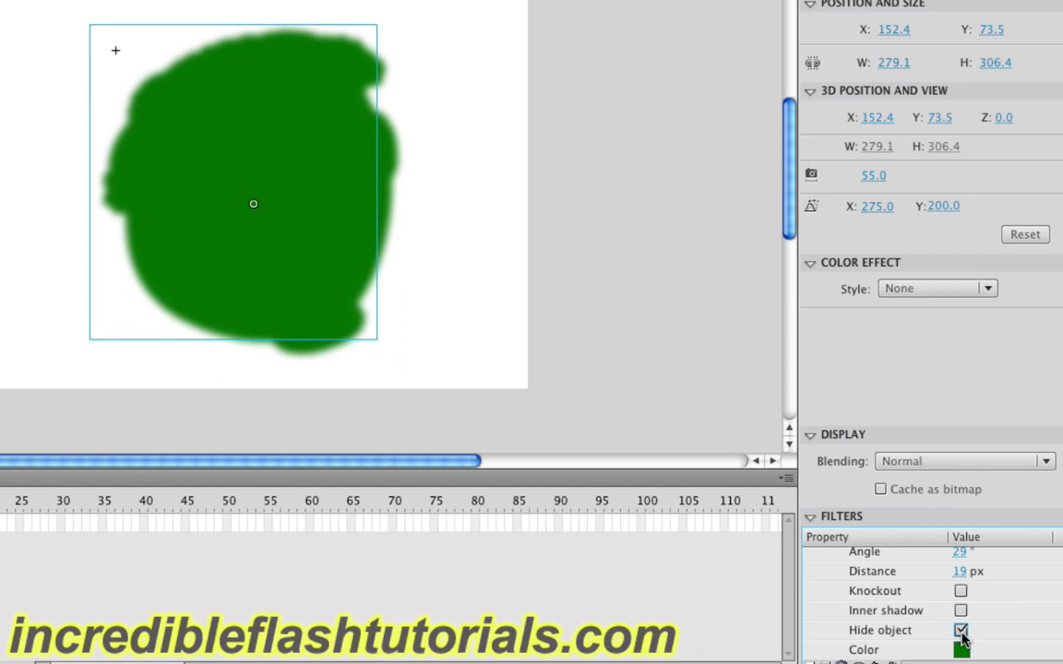
pyautogui.click(961, 630)
pyautogui.click(961, 591)
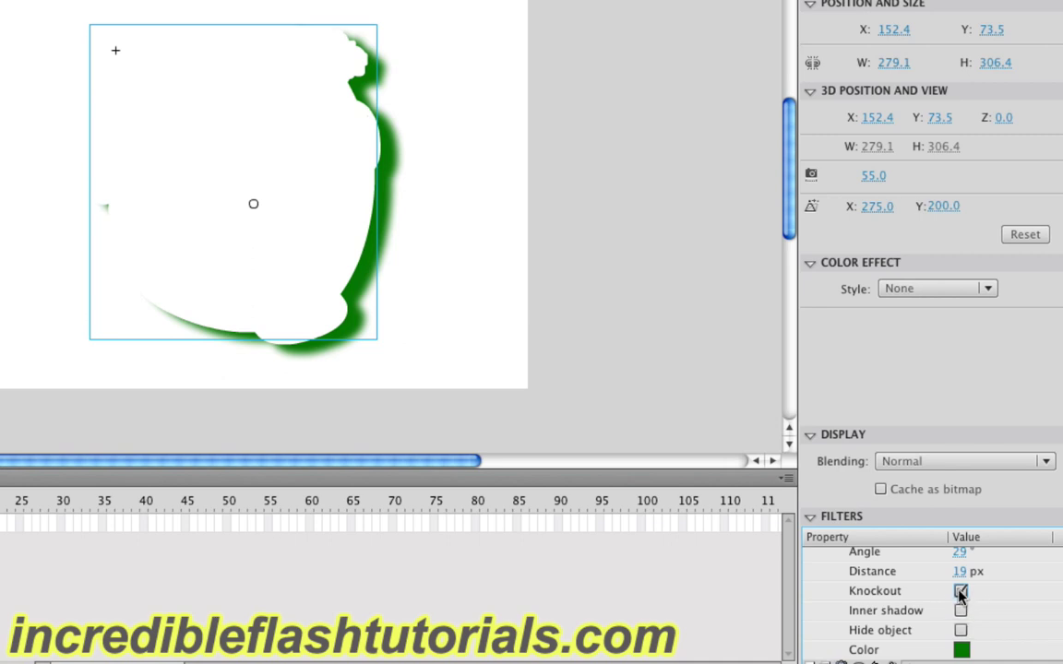
pyautogui.click(960, 591)
pyautogui.scroll(5, 927, 600)
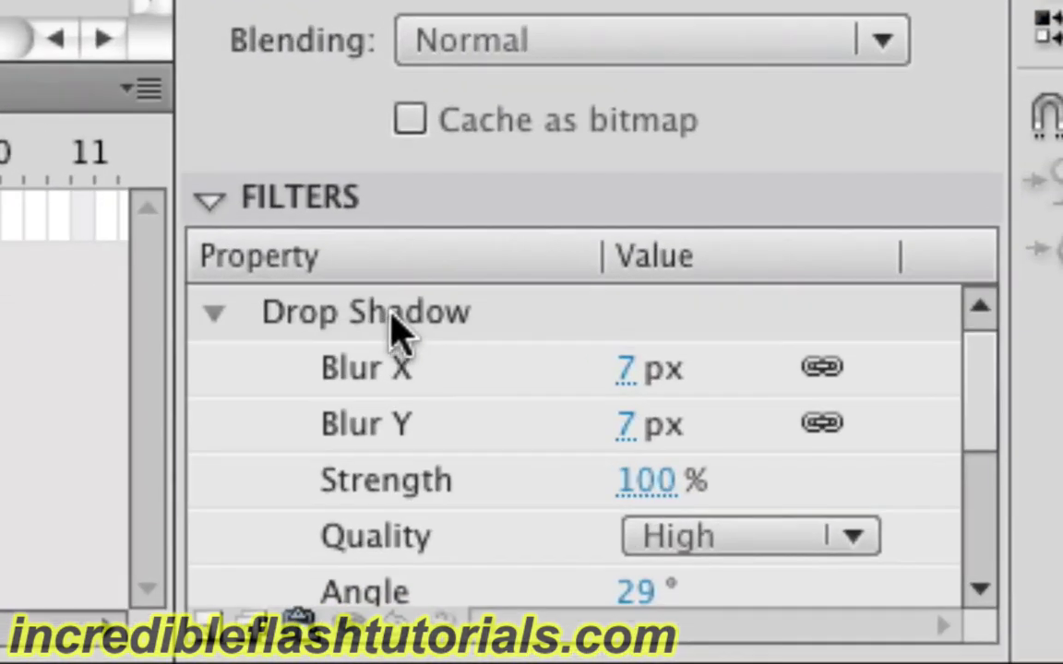
# Delete the Drop Shadow filter and add an Adjust Color filter with all values at 0
pyautogui.click(393, 323)
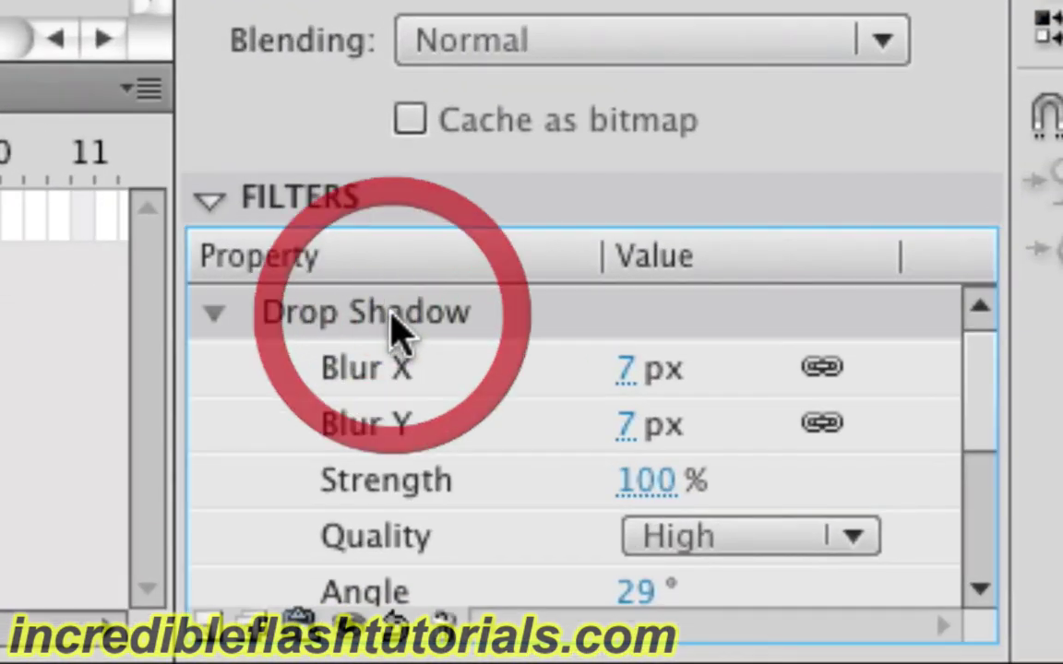
pyautogui.click(447, 624)
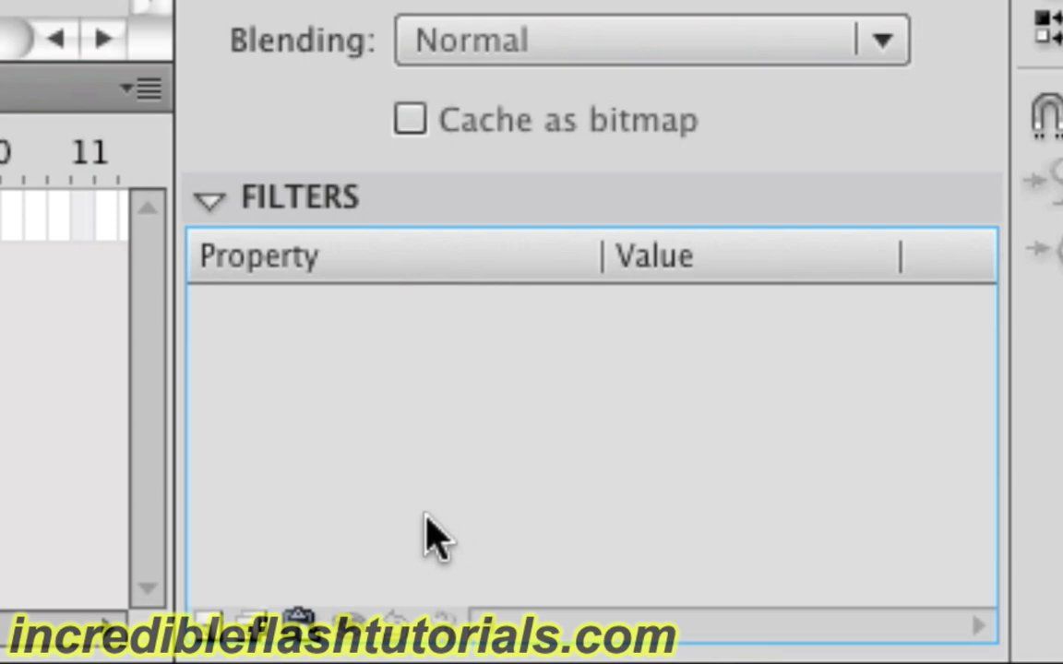
pyautogui.click(210, 624)
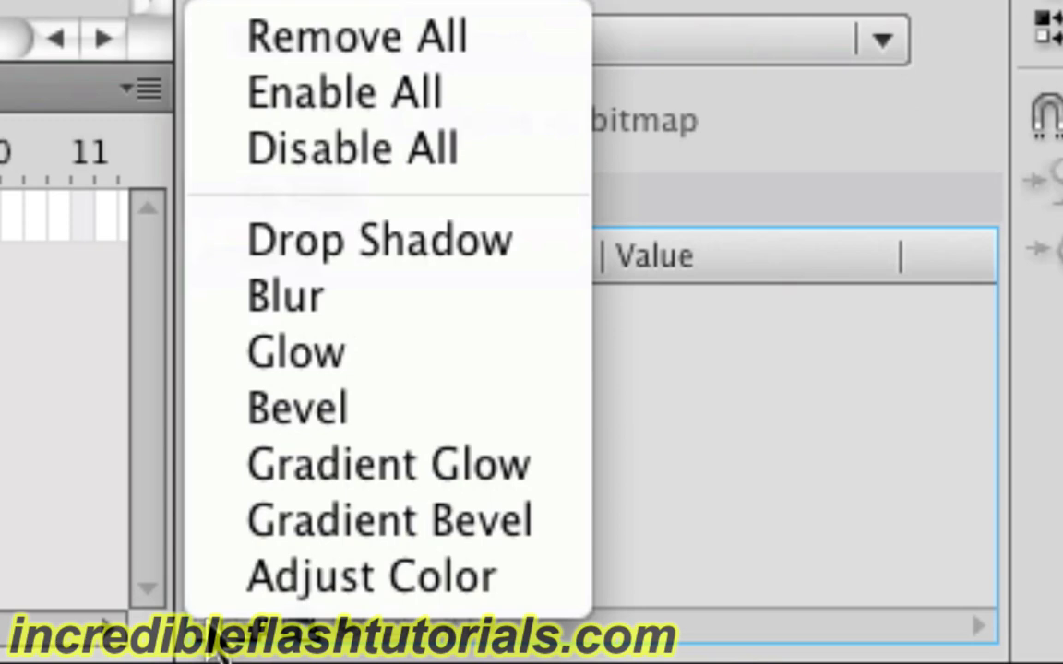
pyautogui.click(301, 591)
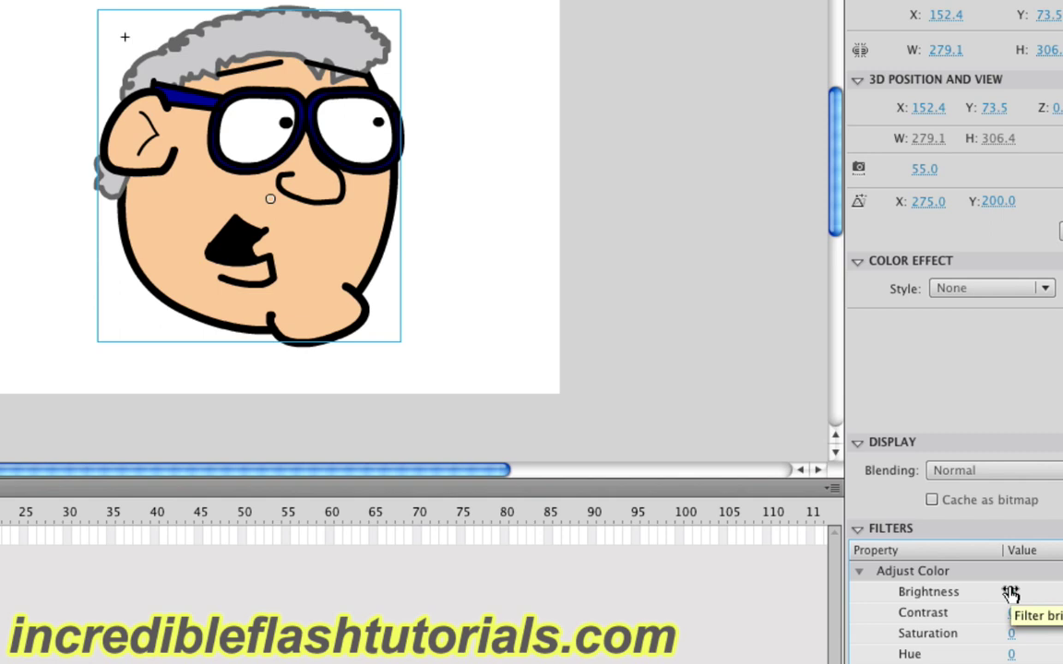
pyautogui.moveTo(1010, 591); pyautogui.dragTo(1062, 588)
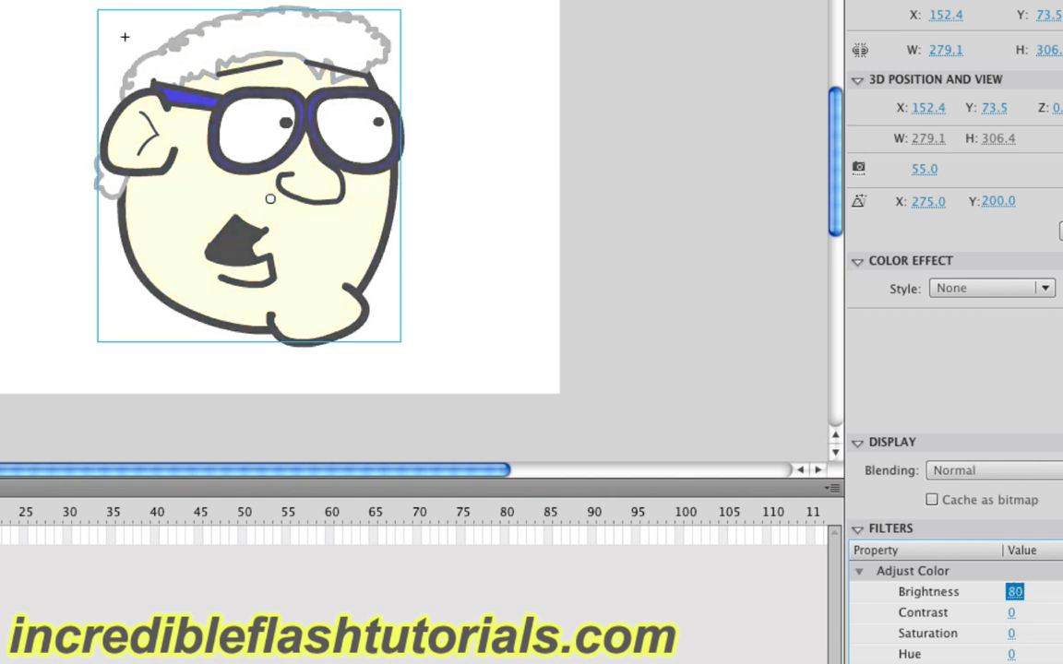
pyautogui.write('100')
pyautogui.press('Return')
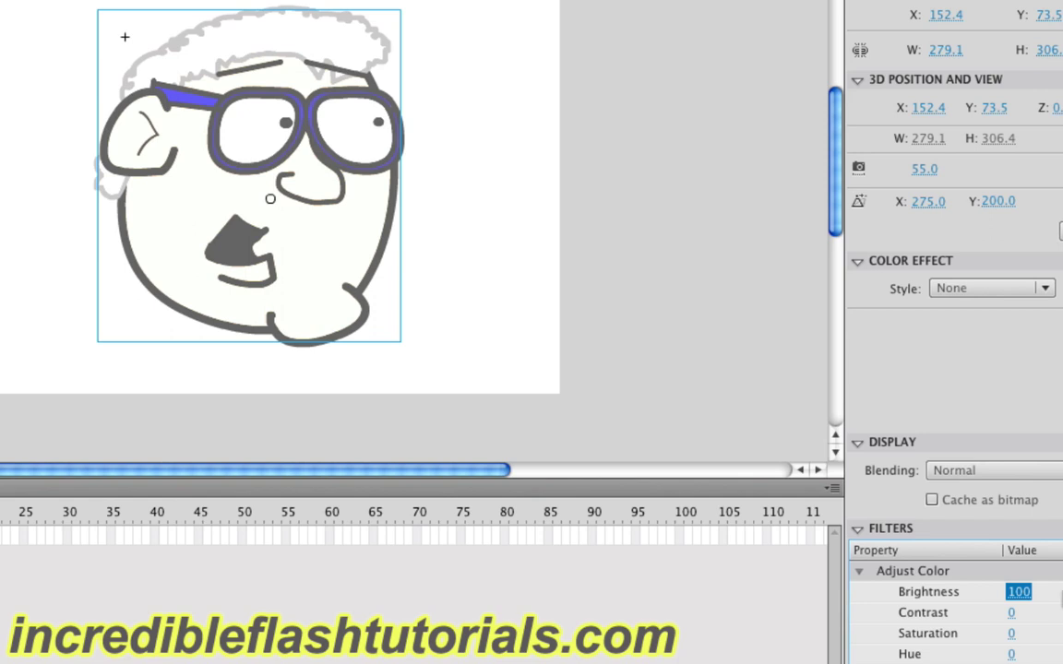
pyautogui.moveTo(1024, 594); pyautogui.dragTo(889, 606)
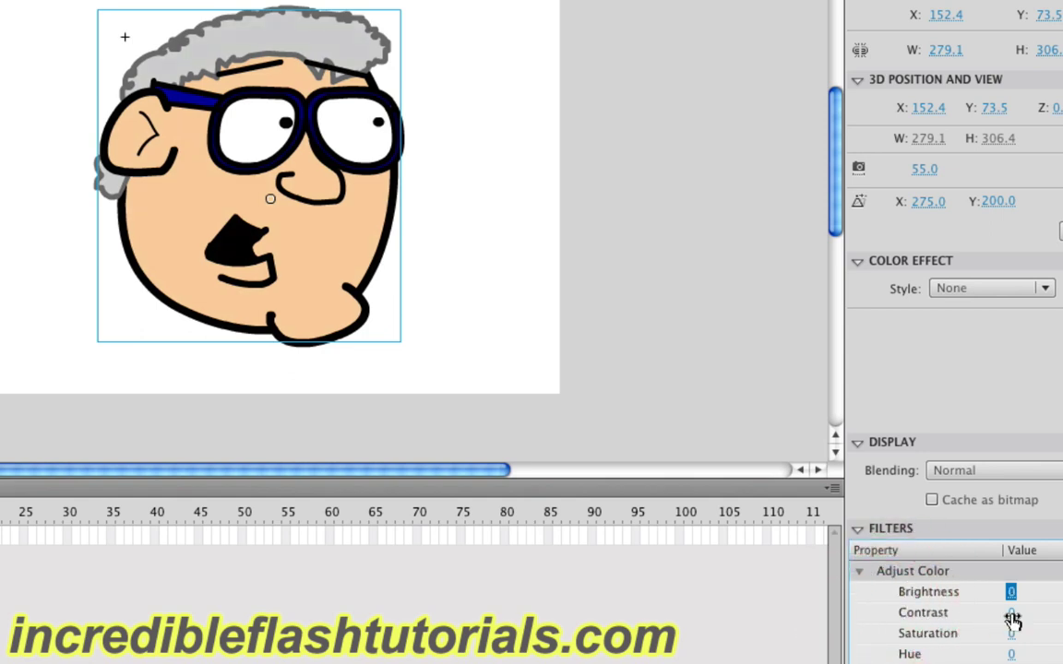
pyautogui.moveTo(1013, 617); pyautogui.dragTo(890, 623)
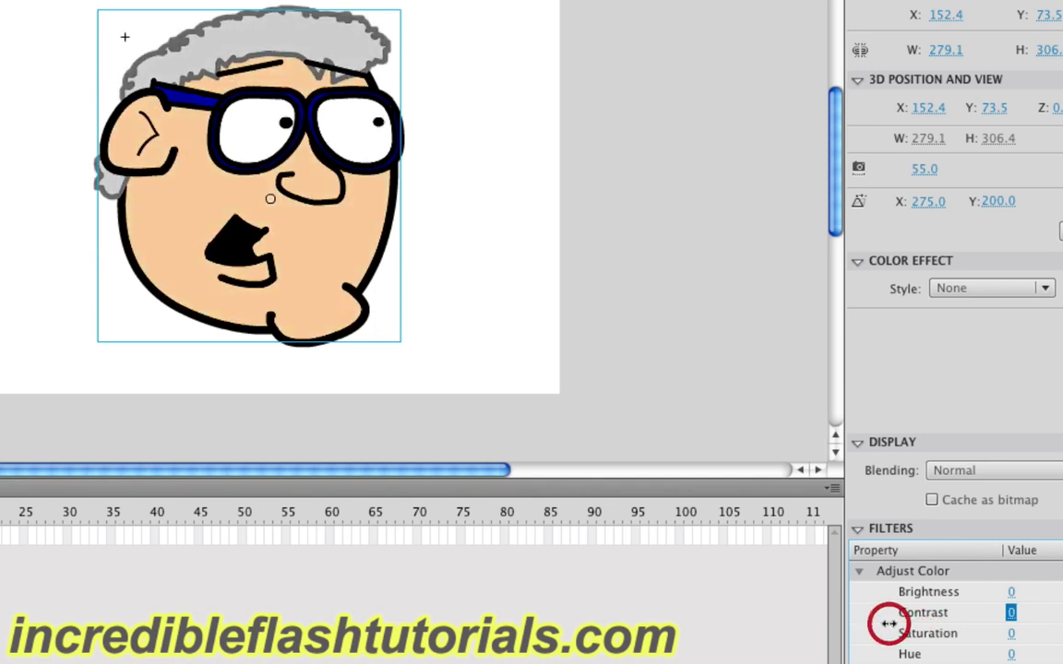
pyautogui.moveTo(1011, 633); pyautogui.dragTo(887, 639)
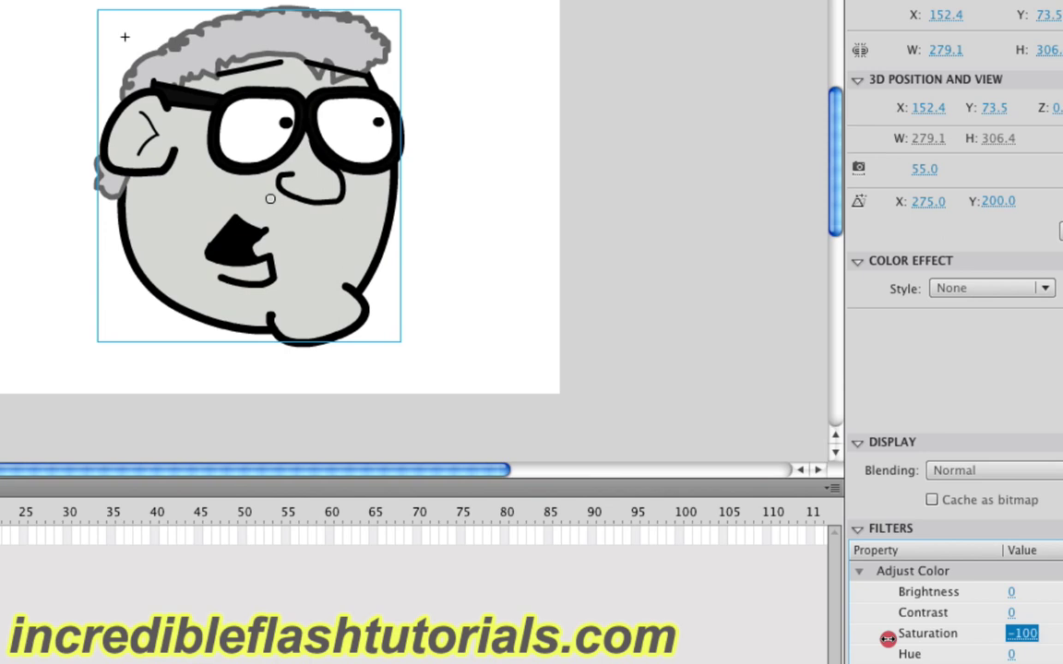
pyautogui.moveTo(888, 638); pyautogui.dragTo(1062, 654)
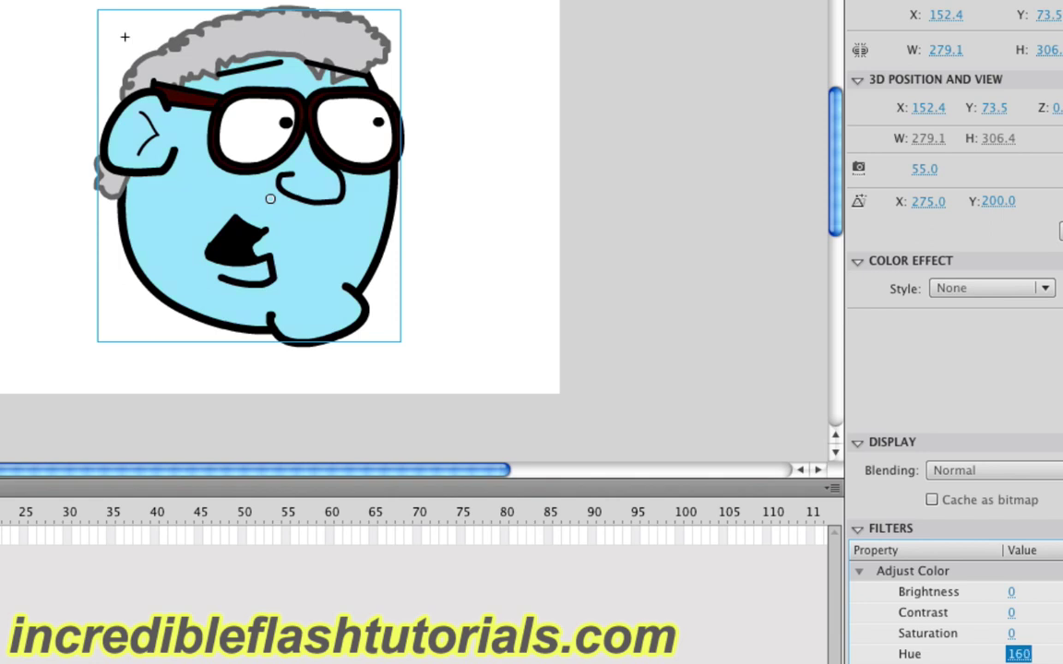
# Set Adjust Color to Hue 73, Brightness 45 and Contrast -40, leaving Saturation at 0
pyautogui.moveTo(1062, 654)
pyautogui.mouseDown()
pyautogui.moveTo(793, 655)
pyautogui.moveTo(1061, 657)
pyautogui.mouseUp()
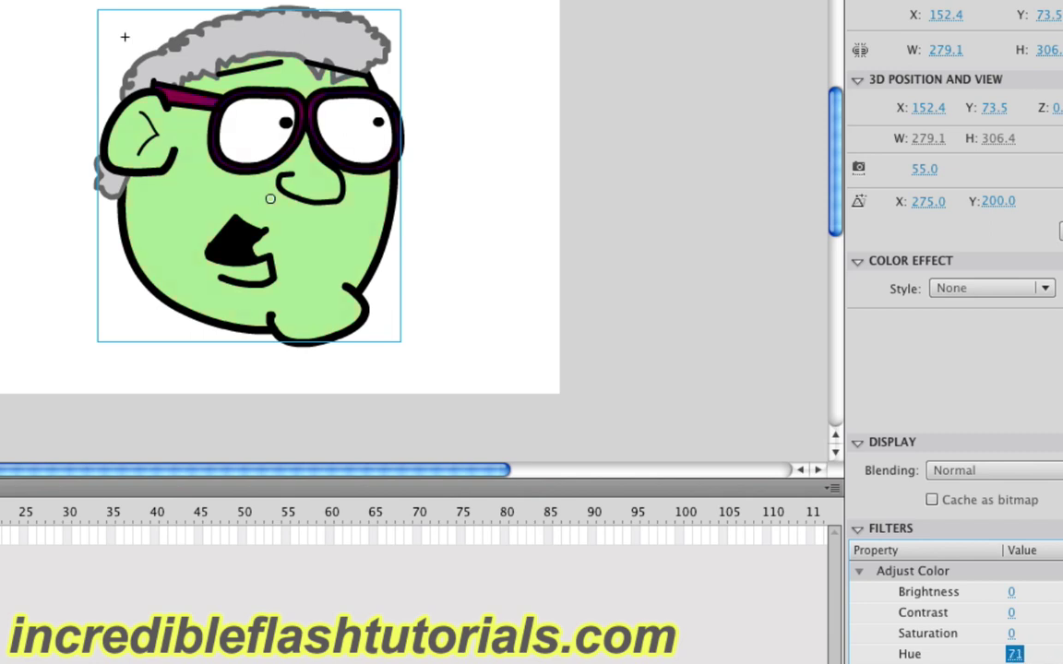
pyautogui.moveTo(1012, 593); pyautogui.dragTo(956, 615)
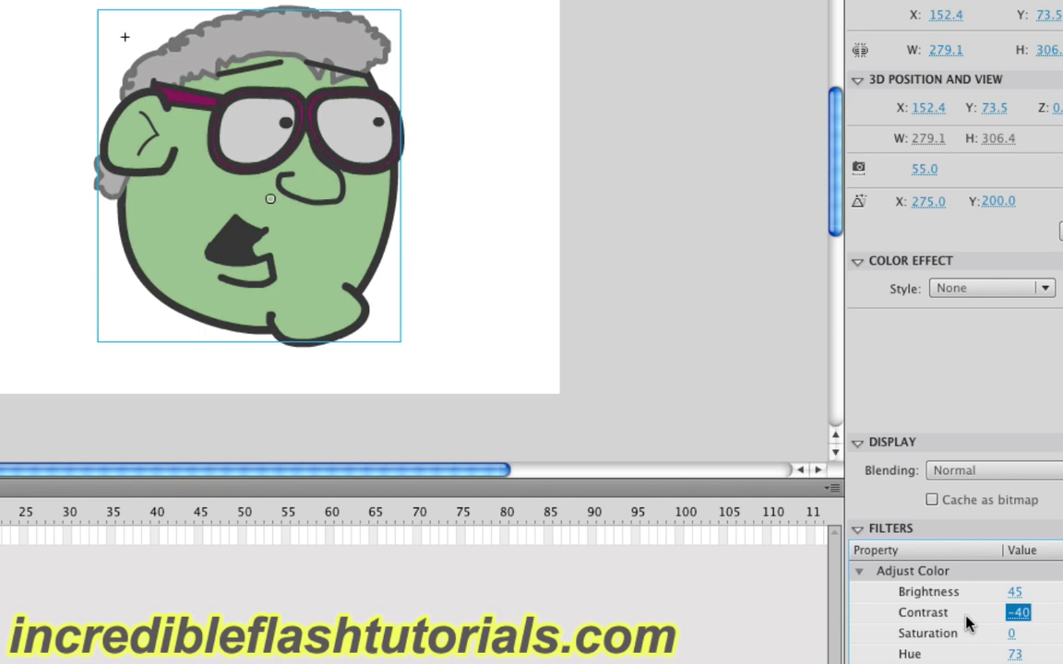
pyautogui.press('Return')
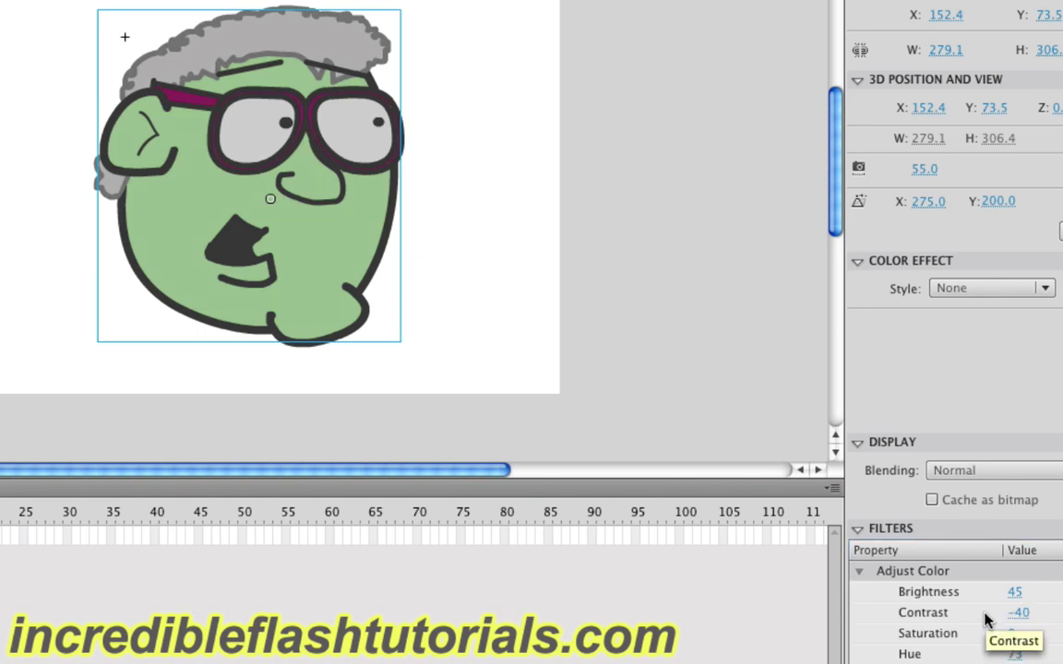